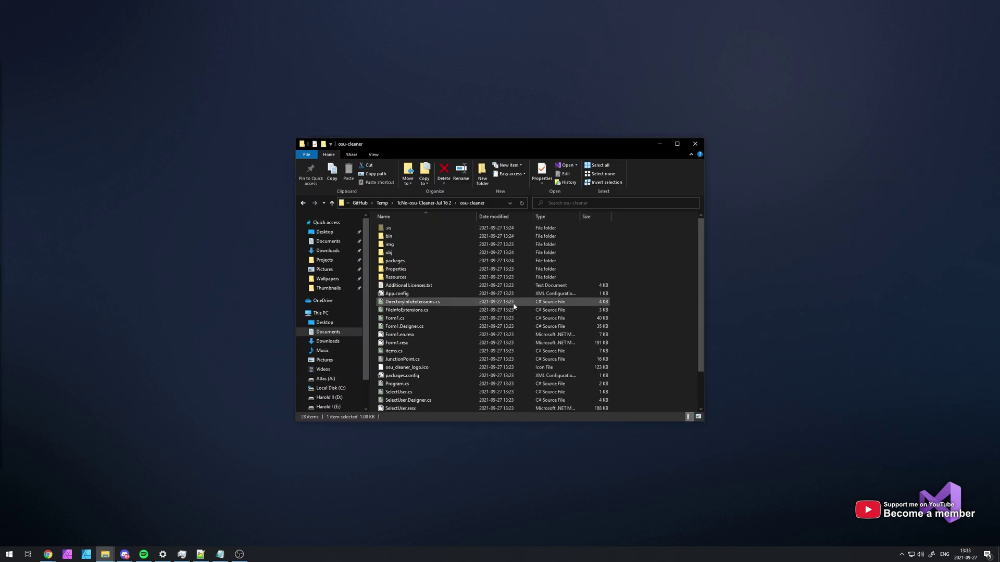
scroll(469, 352, "down", 3)
Step: Select TcNo-osu-cleaner.sln in the osu-cleaner project folder
left_click(467, 400)
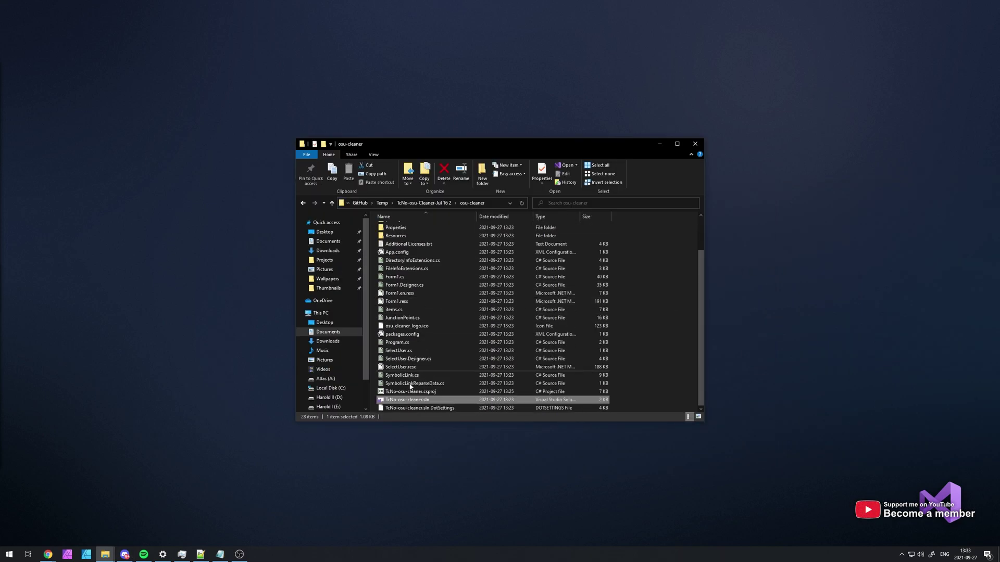
Step: Open TcNo-osu-cleaner.sln in Visual Studio and start it, declining to run despite two .resx mark-of-the-web errors
double_click(469, 402)
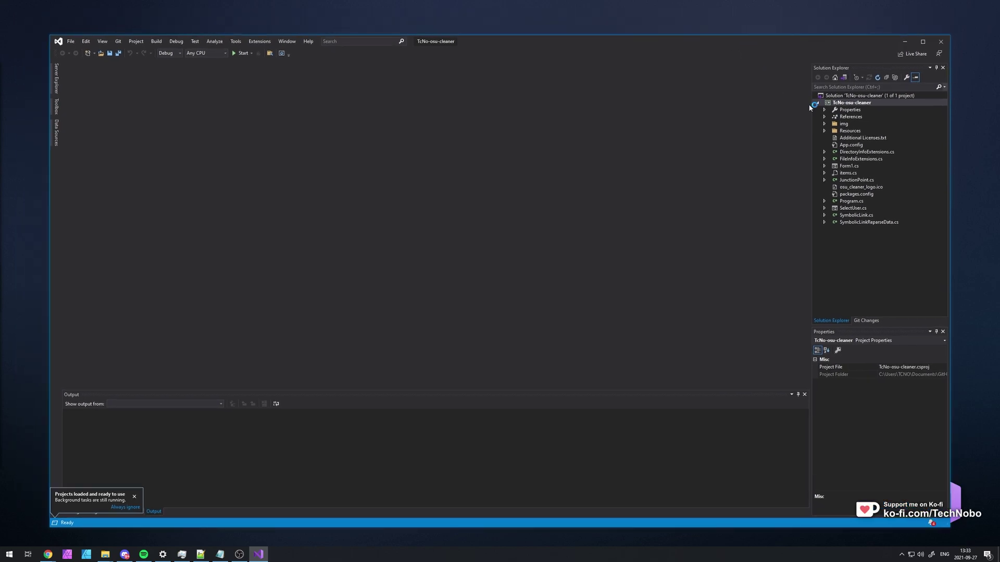
left_click(242, 53)
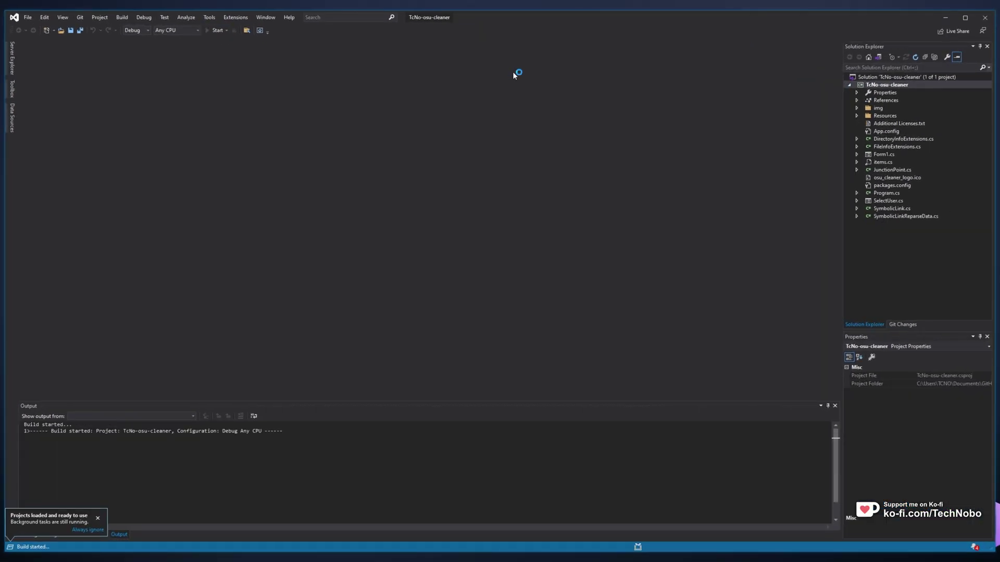
left_click(569, 284)
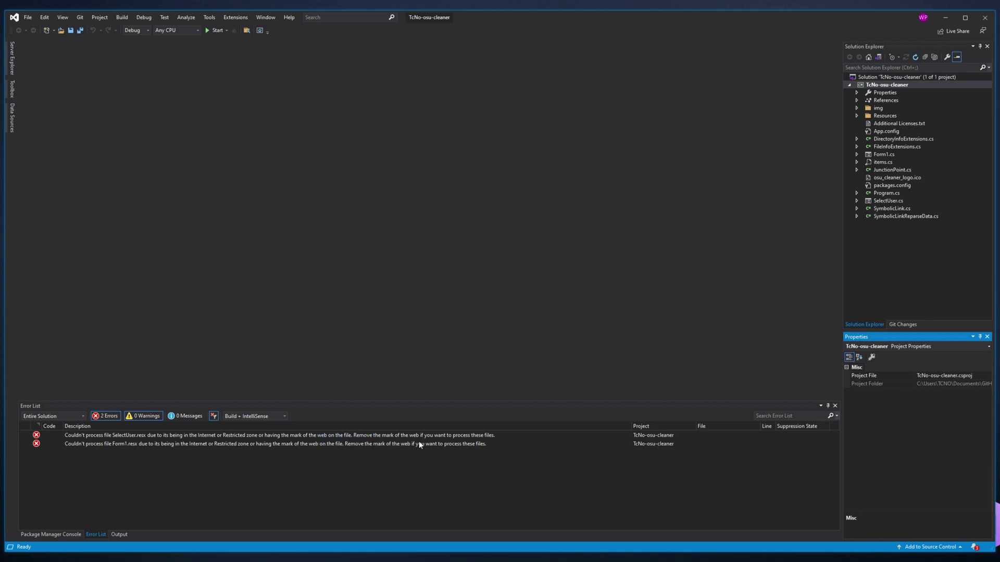
Step: Check the first mark-of-the-web error, then open the osu-cleaner project folder in File Explorer
left_click(462, 435)
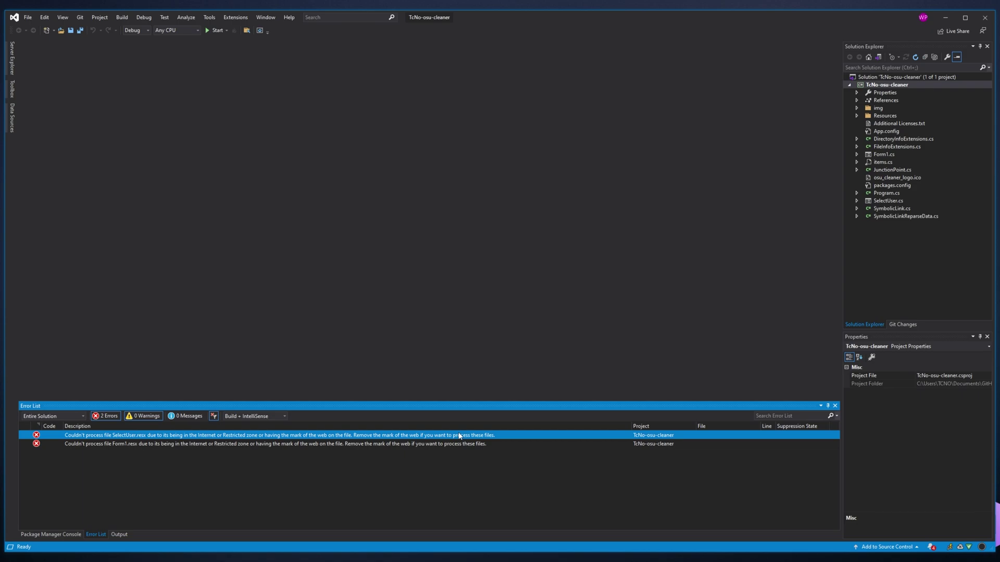
left_click(878, 86)
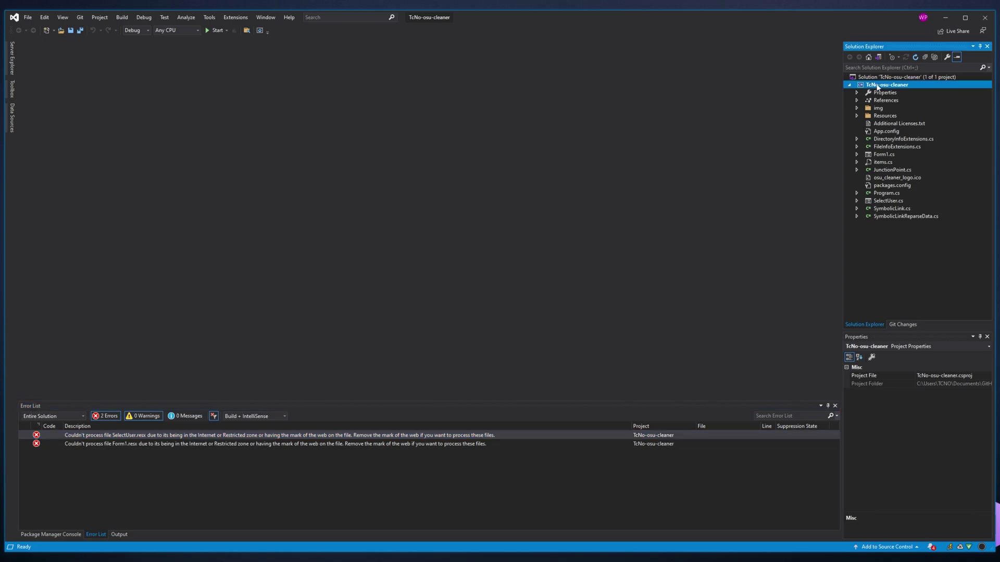
right_click(878, 87)
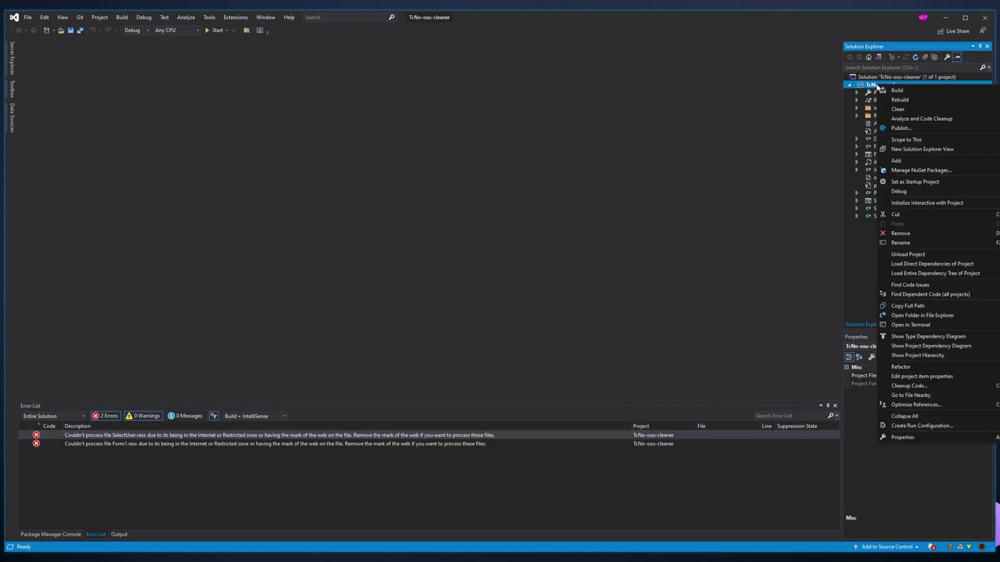
left_click(922, 315)
left_click_drag(564, 129, 564, 139)
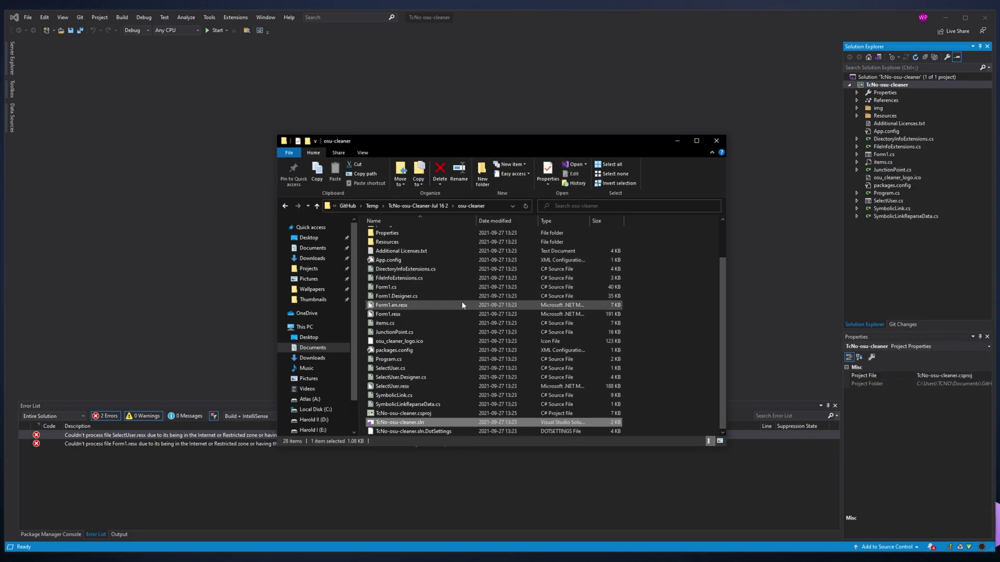
Step: Launch Windows PowerShell from the address bar of the folder containing Form1.resx
left_click(442, 306)
left_click(439, 312)
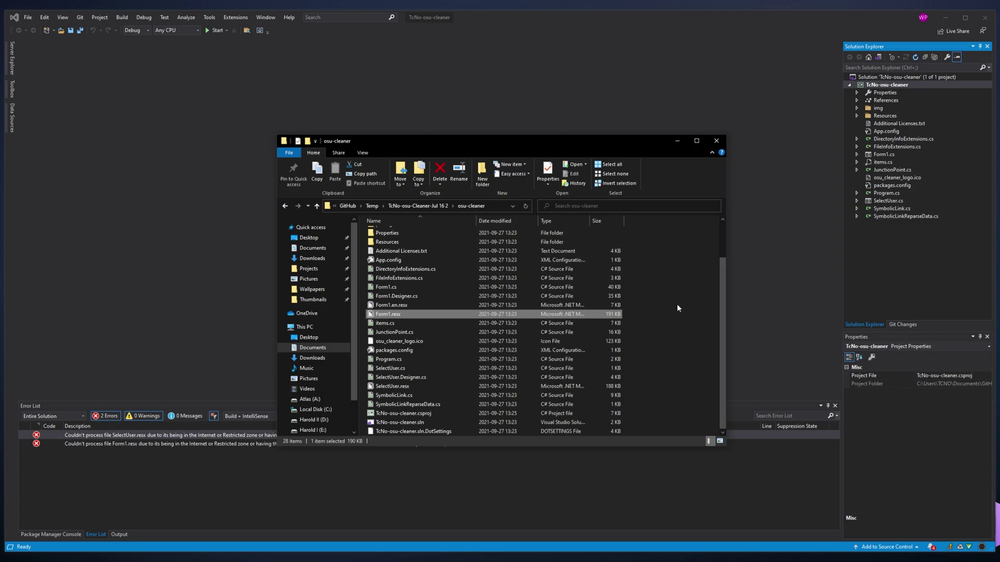
left_click(498, 206)
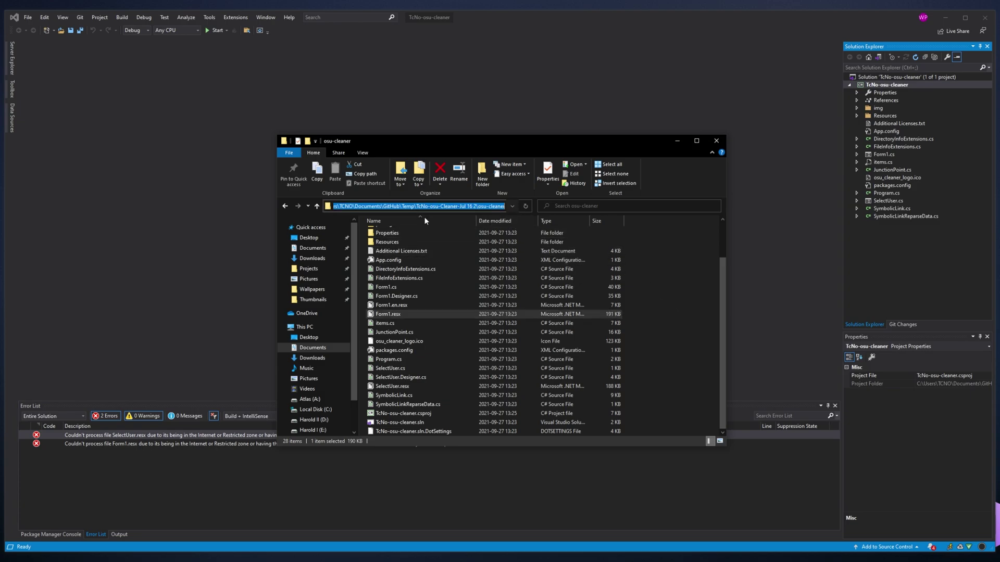
type("powershell")
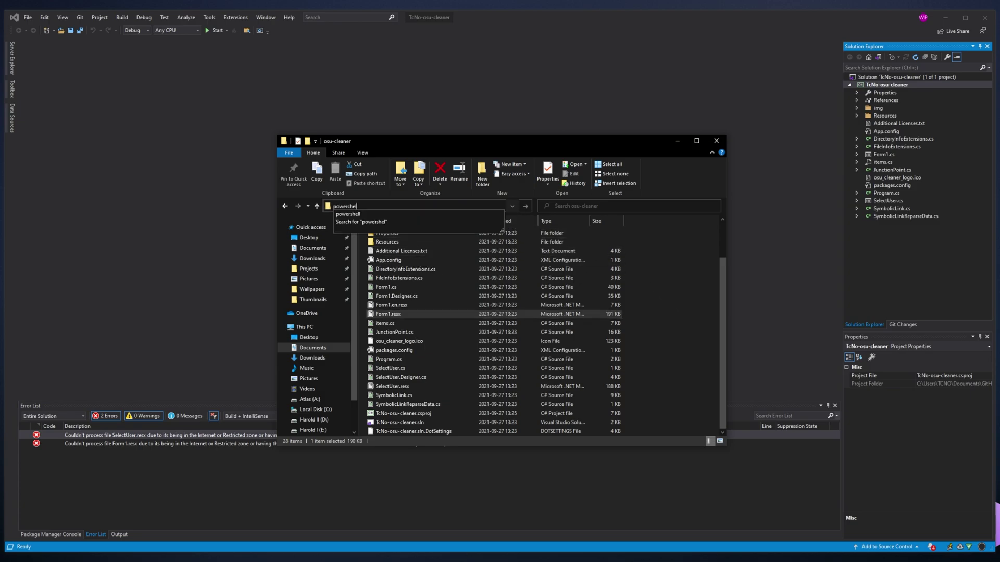
key("Return")
left_click_drag(386, 46, 636, 110)
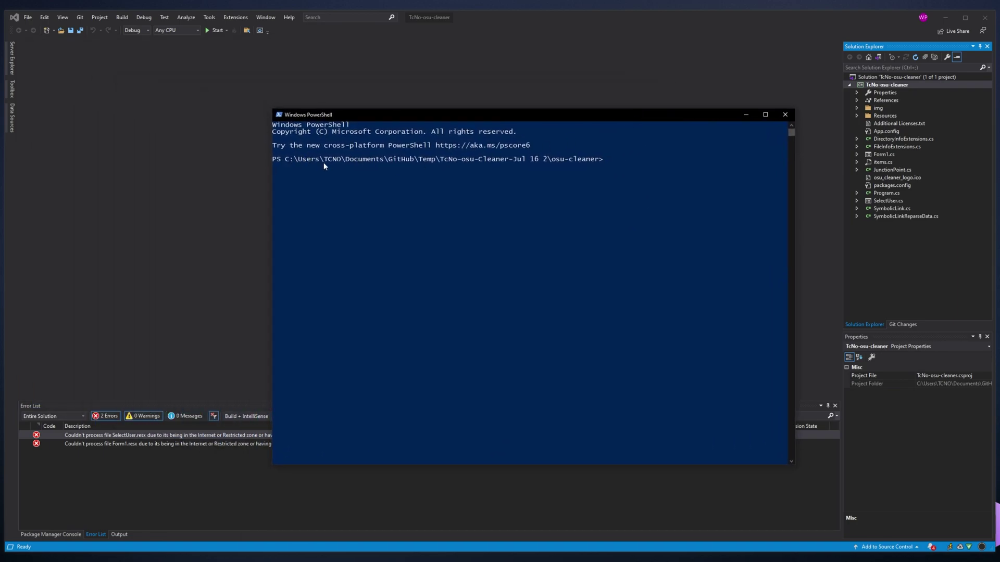
Step: Run 'Unblock-File *' in PowerShell on the project folder, then close PowerShell
left_click_drag(500, 115, 676, 130)
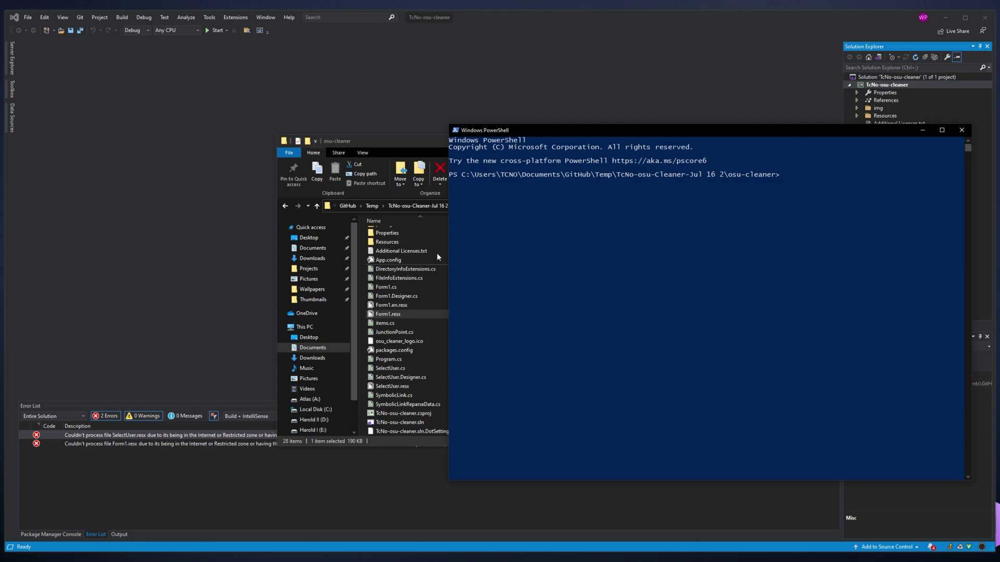
left_click_drag(561, 131, 358, 127)
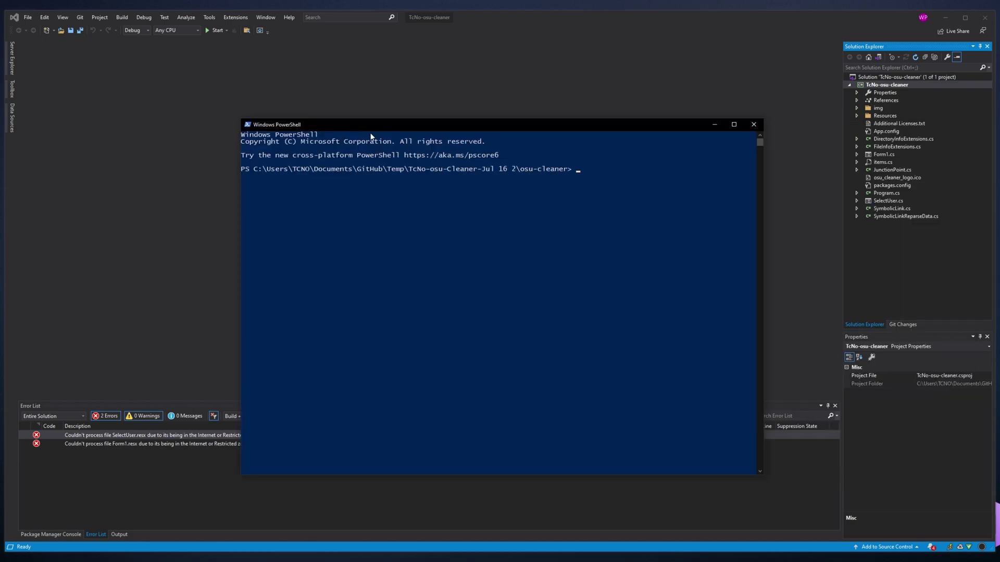
type("Unblock")
type("-File *")
key("Return")
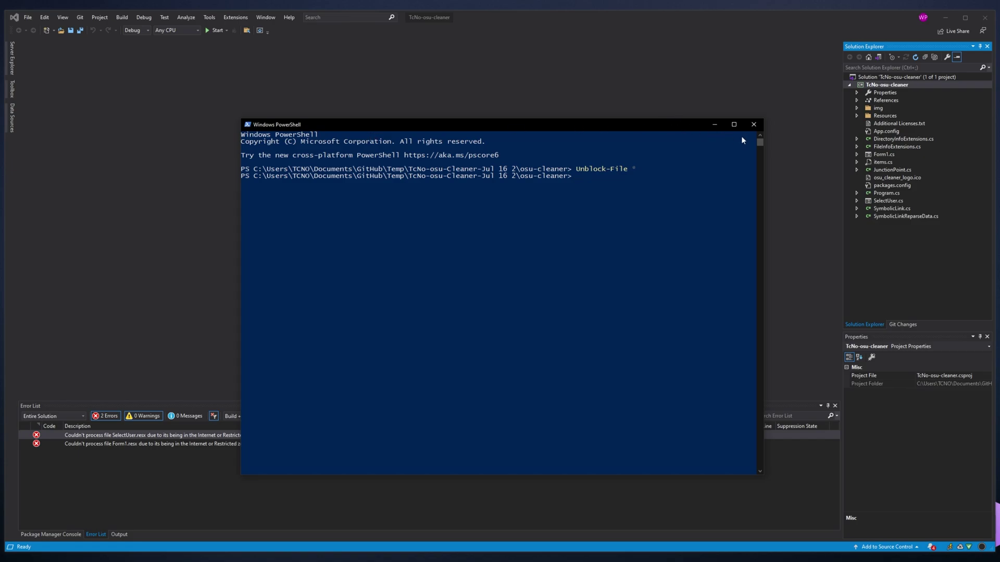
left_click(753, 124)
Step: Close File Explorer, rerun TcNo-osu-cleaner, and centre the launched cln! osu!Cleaner window
left_click(723, 140)
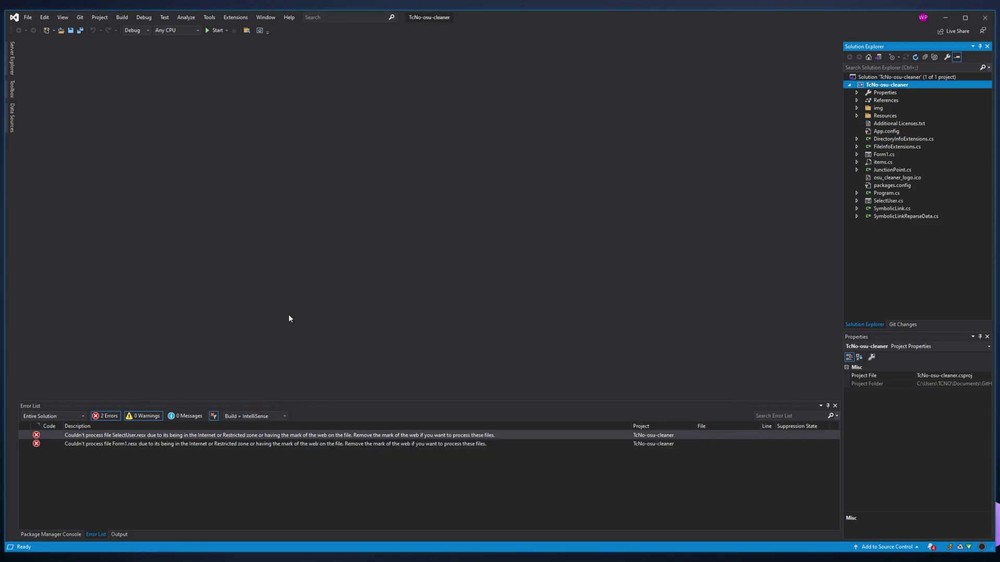
left_click(215, 31)
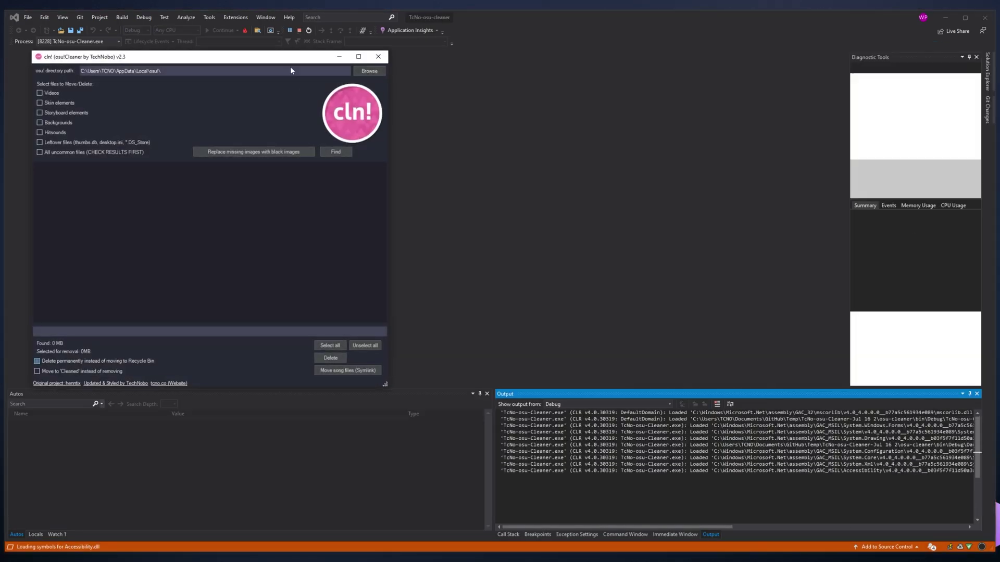
left_click_drag(290, 58, 577, 88)
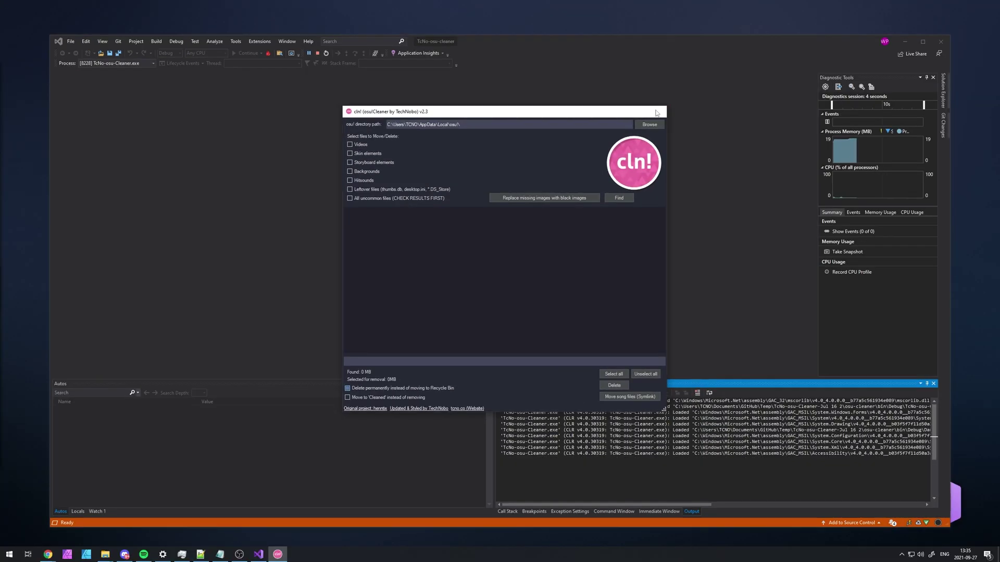